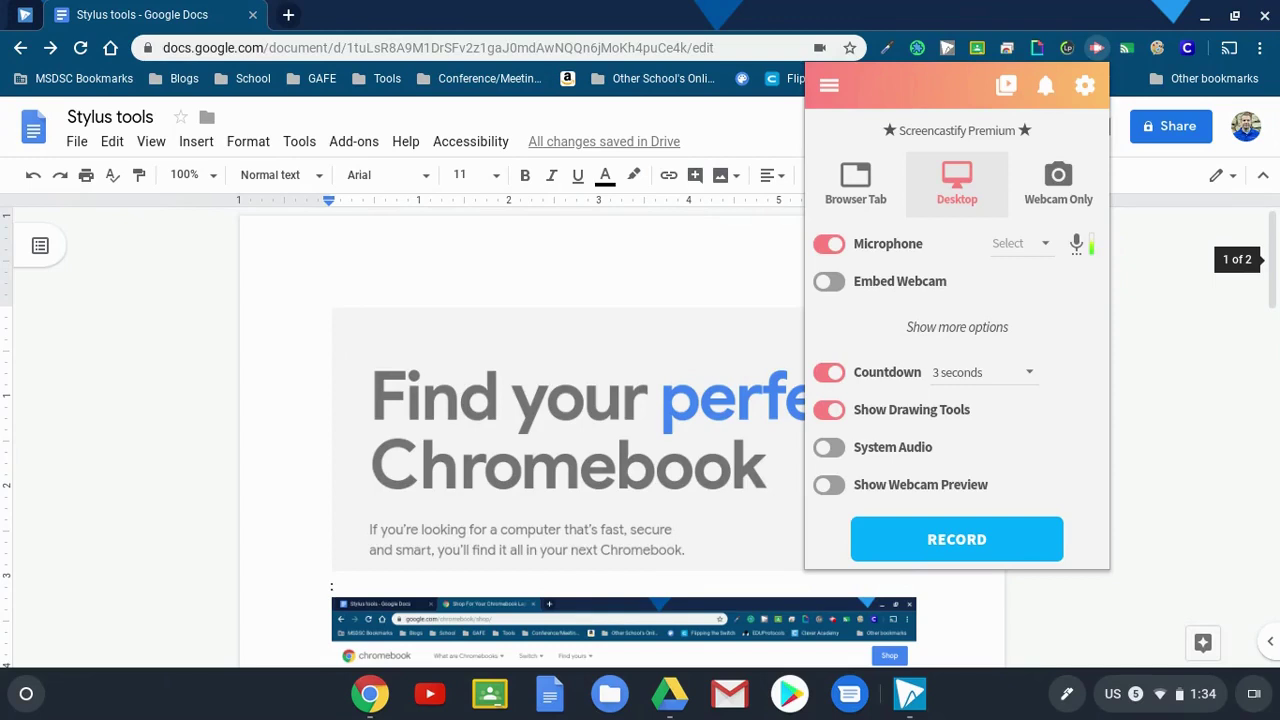
Start a desktop recording that shares the entire screen, and toggle the drawing tools off and back on.
left_click(956, 539)
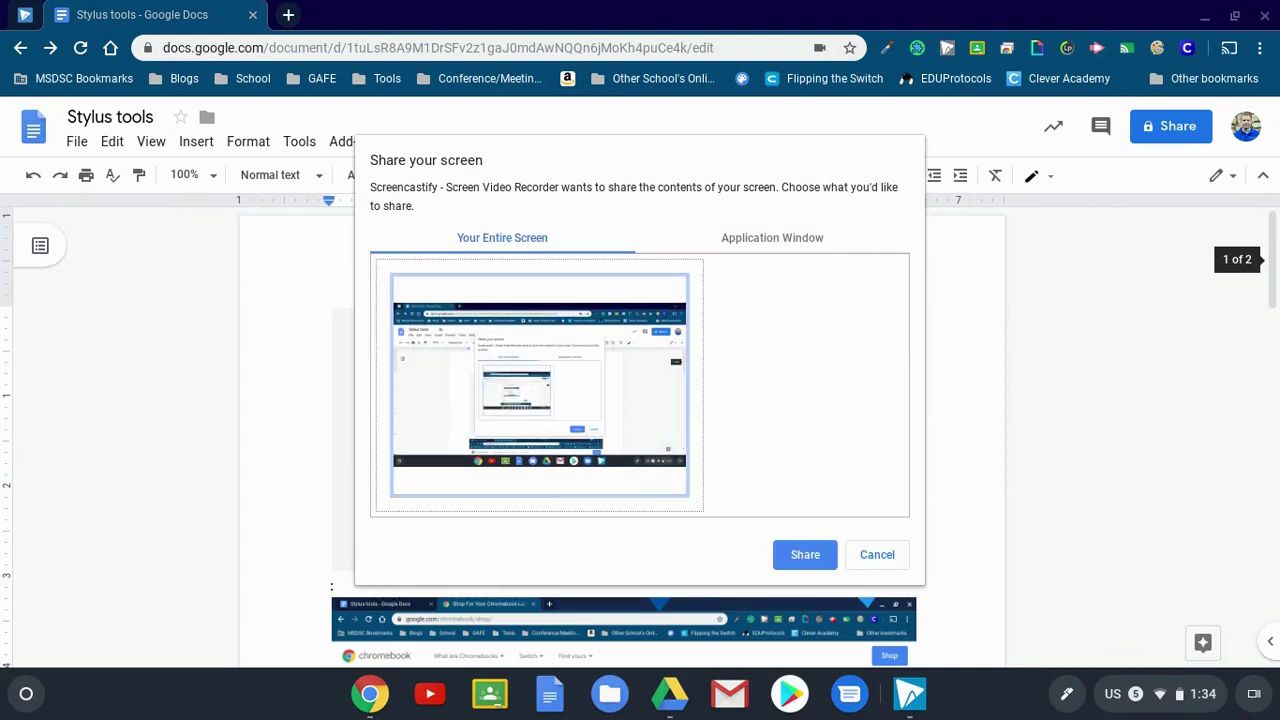
key("Return")
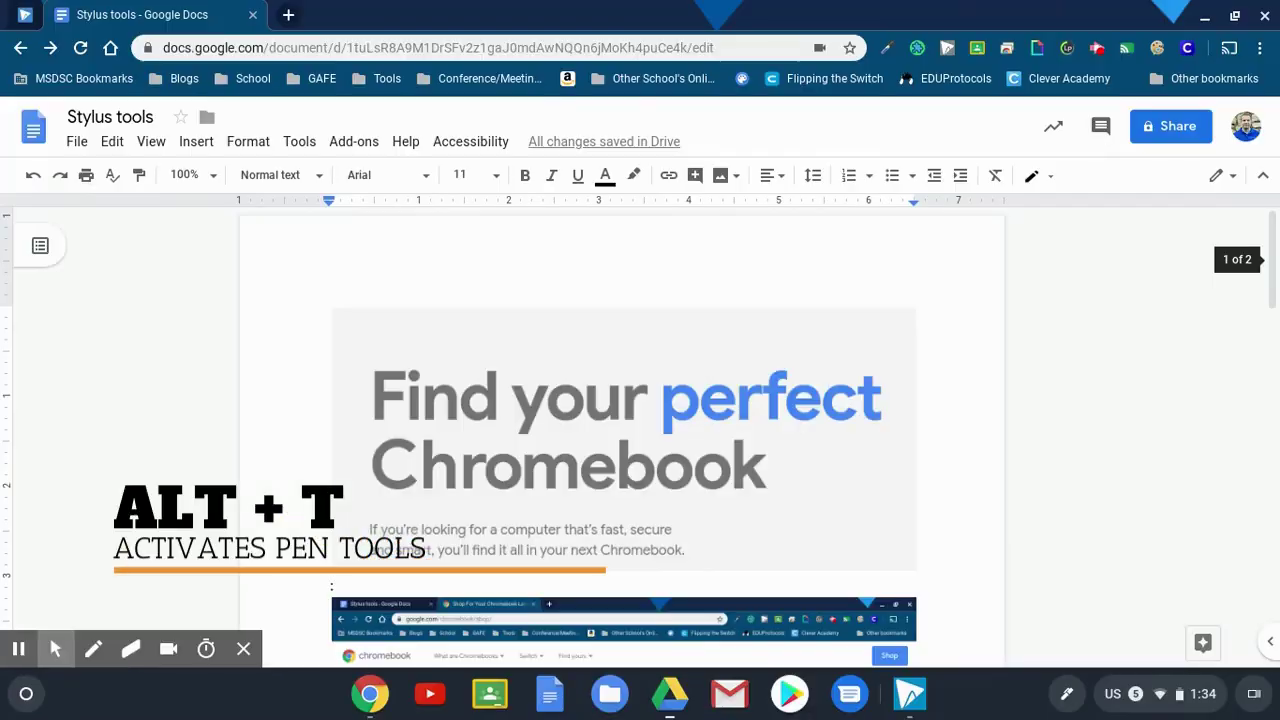
key("alt+t")
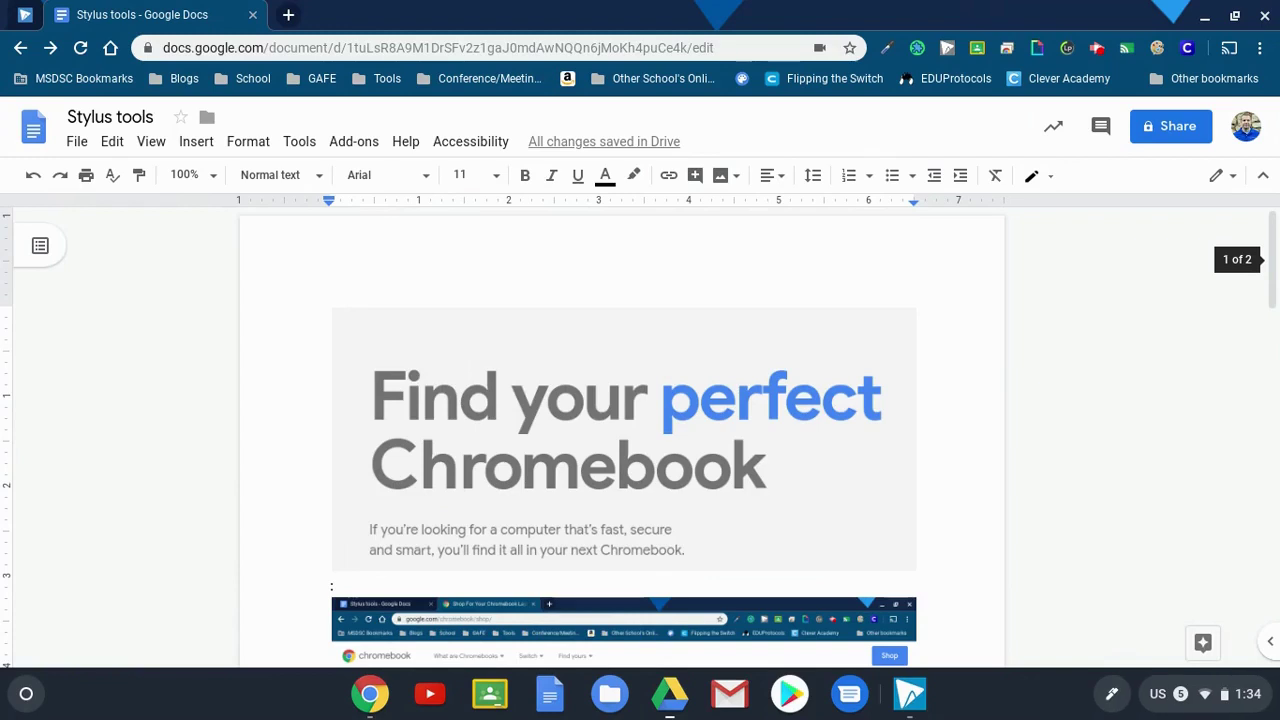
key("alt+t")
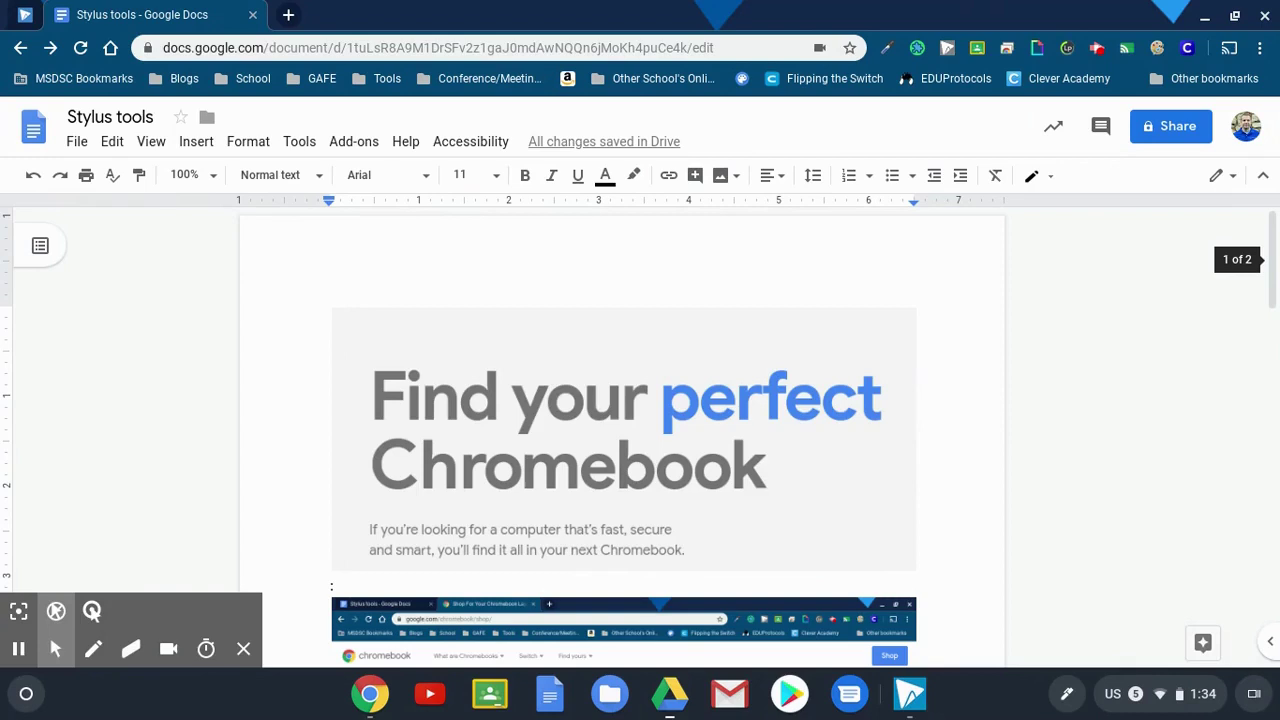
Draw black pen strokes of several thicknesses, from thick to thin, across and beside the "Find your perfect Chromebook" heading.
left_click(94, 648)
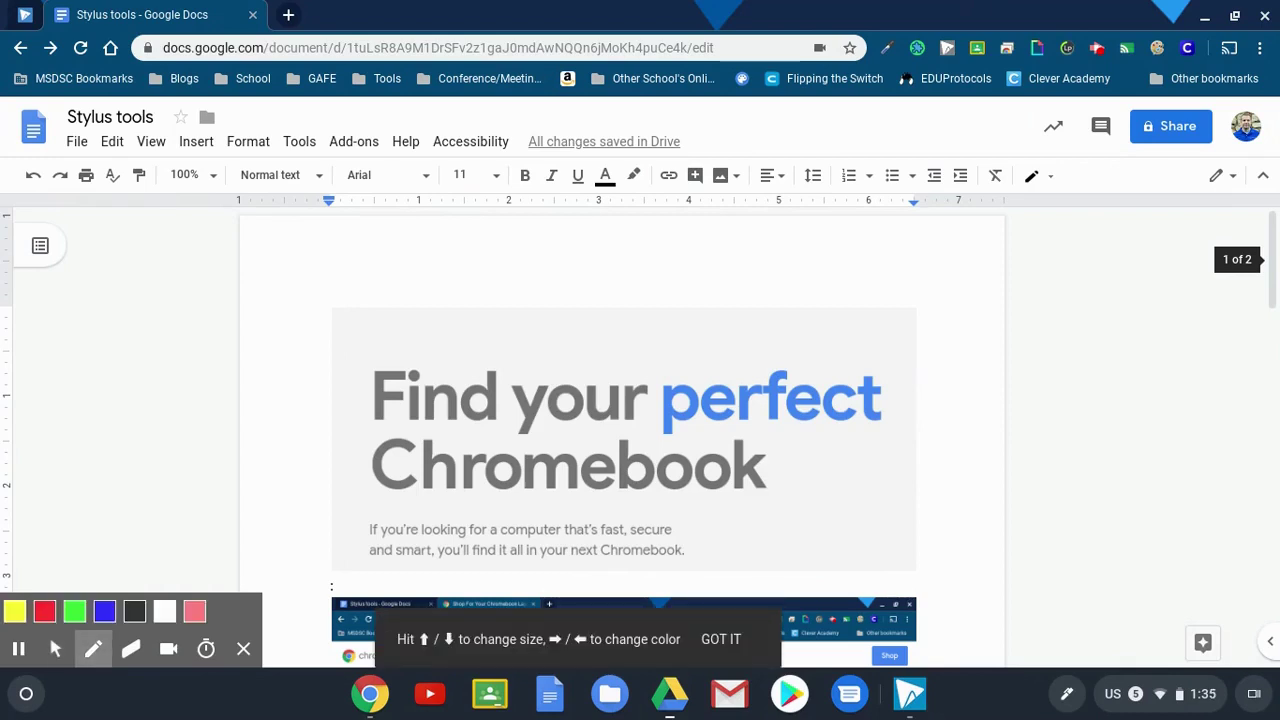
left_click_drag(380, 502, 543, 400)
left_click_drag(409, 437, 520, 447)
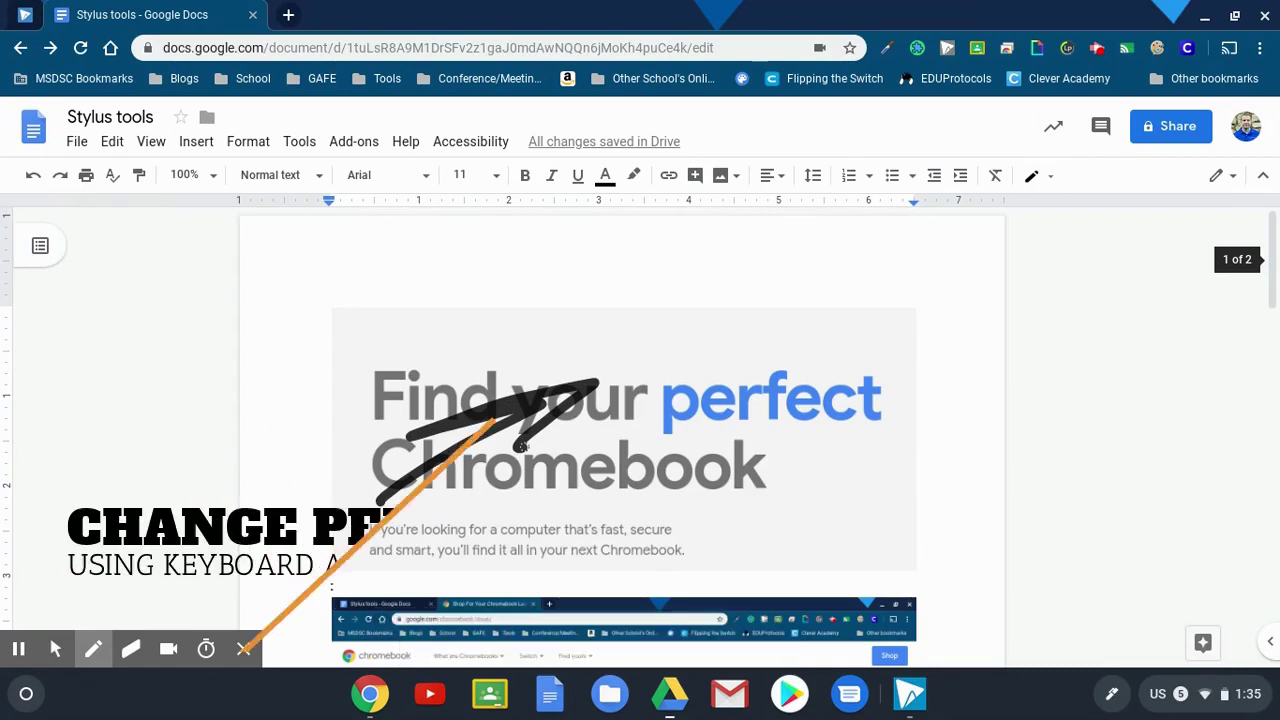
mouse_move(668, 457)
left_mouse_down()
mouse_move(768, 350)
mouse_move(830, 334)
mouse_move(795, 400)
left_mouse_up()
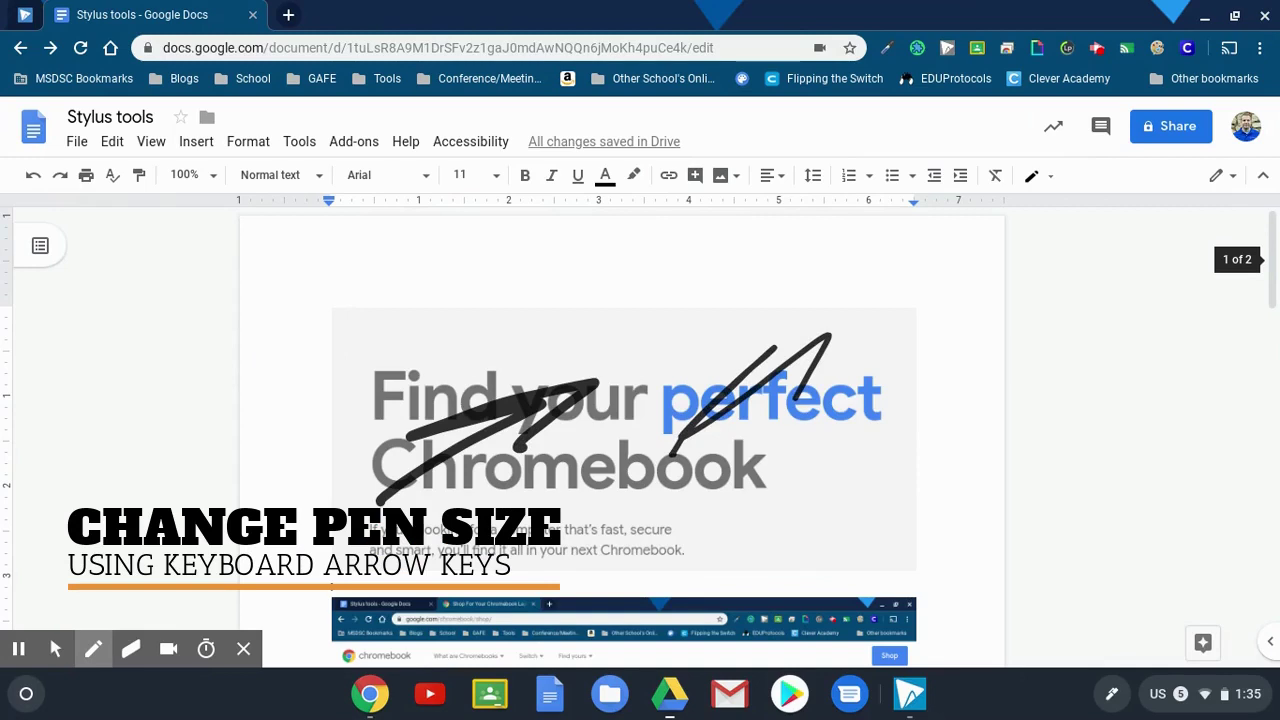
mouse_move(878, 492)
left_mouse_down()
mouse_move(863, 422)
mouse_move(899, 348)
mouse_move(916, 415)
mouse_move(951, 442)
mouse_move(984, 320)
mouse_move(958, 452)
left_mouse_up()
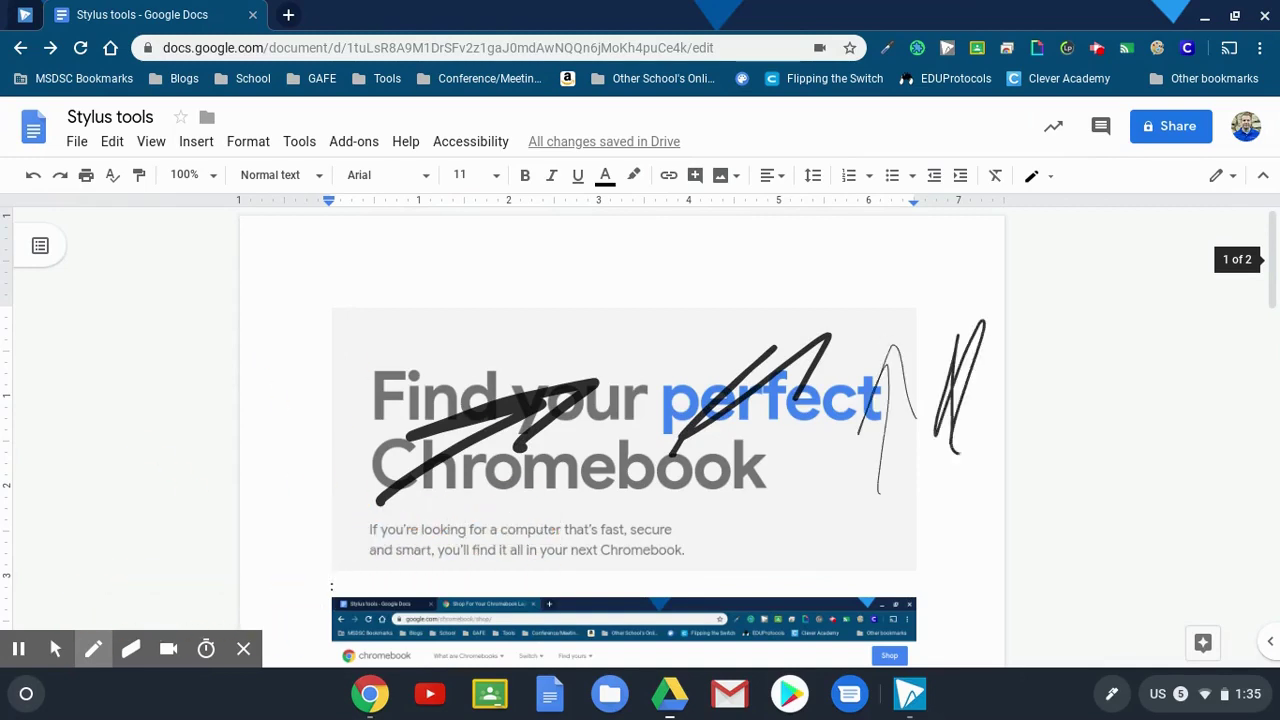
Switch the pen colour to blue and draw a zigzag stroke at the start of the "Find your" heading.
left_click(93, 648)
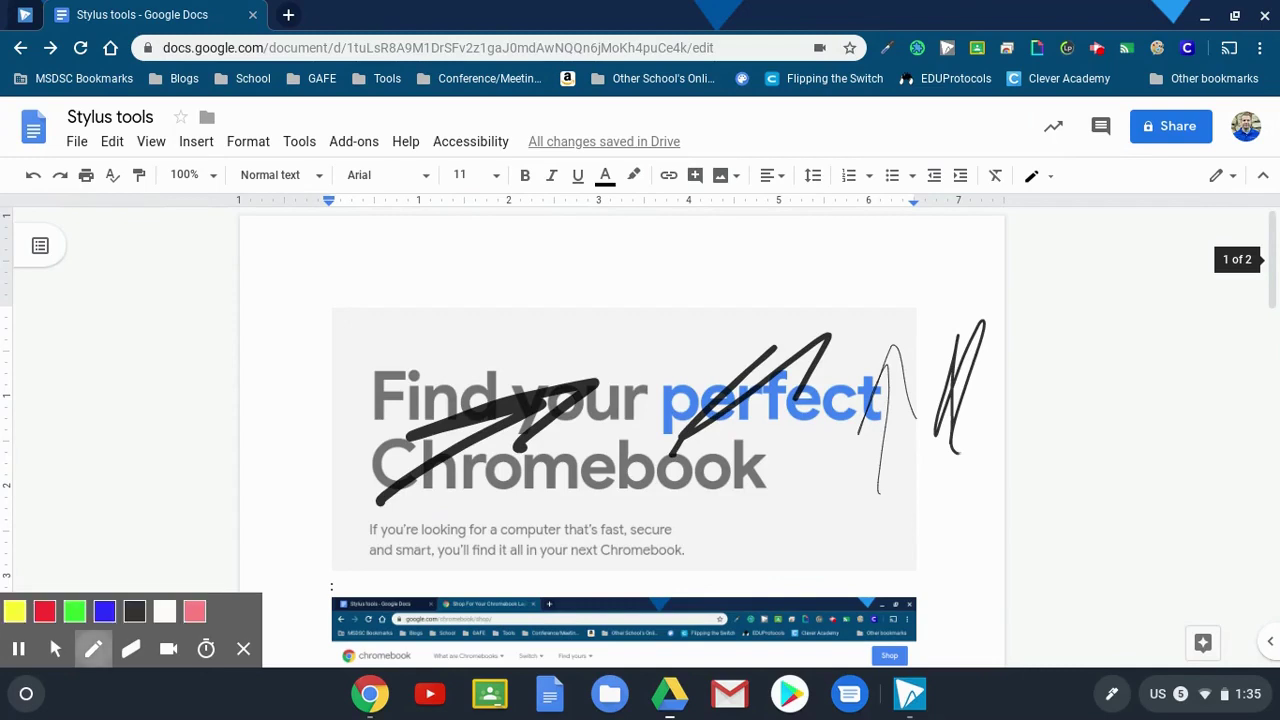
left_click(104, 611)
mouse_move(222, 482)
left_mouse_down()
mouse_move(320, 337)
mouse_move(330, 400)
mouse_move(380, 358)
left_mouse_up()
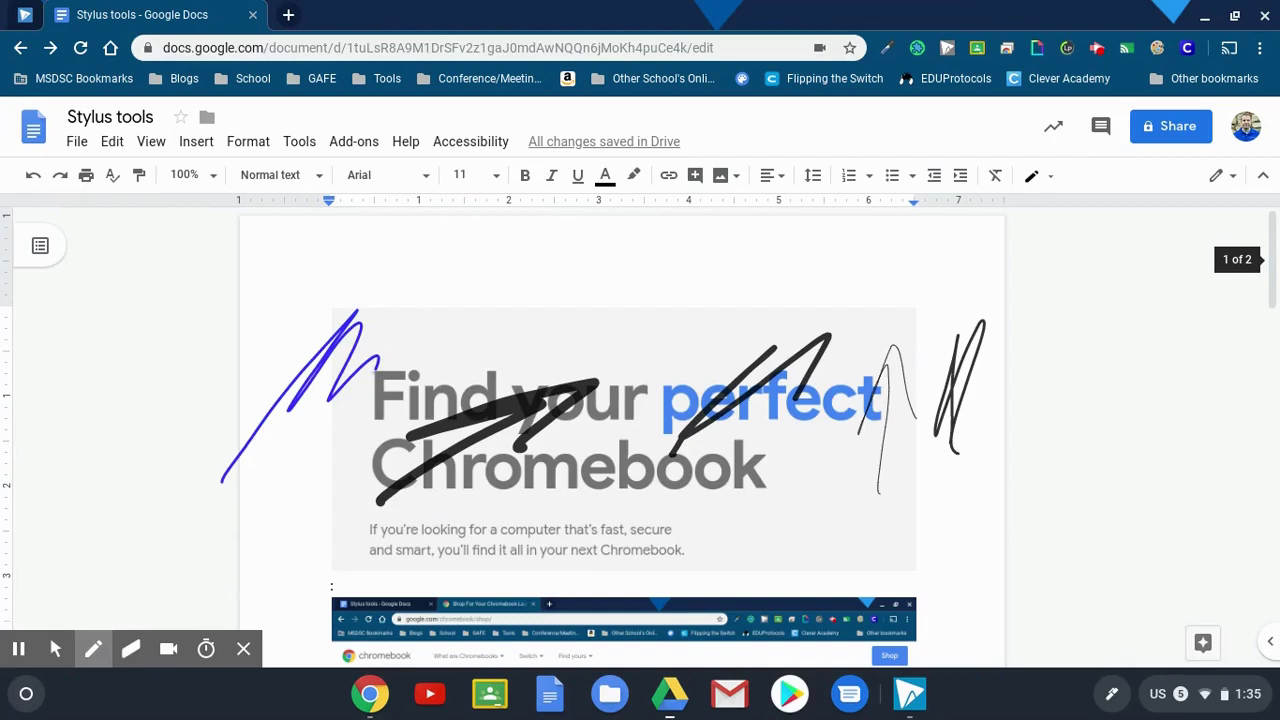
Erase the blue zigzag and part of the thick black strokes, and wipe the remaining drawings off the screen.
left_click(130, 648)
mouse_move(345, 335)
left_mouse_down()
mouse_move(214, 480)
mouse_move(349, 371)
mouse_move(505, 400)
mouse_move(565, 385)
left_mouse_up()
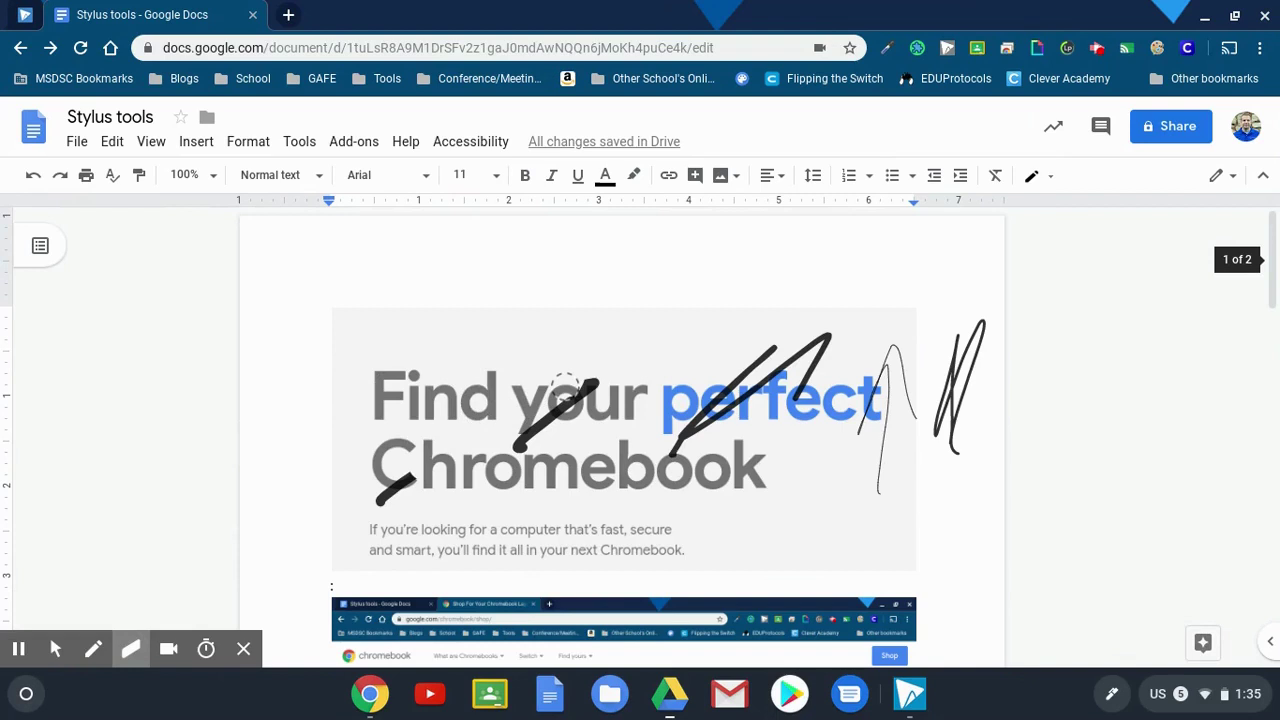
left_click(131, 648)
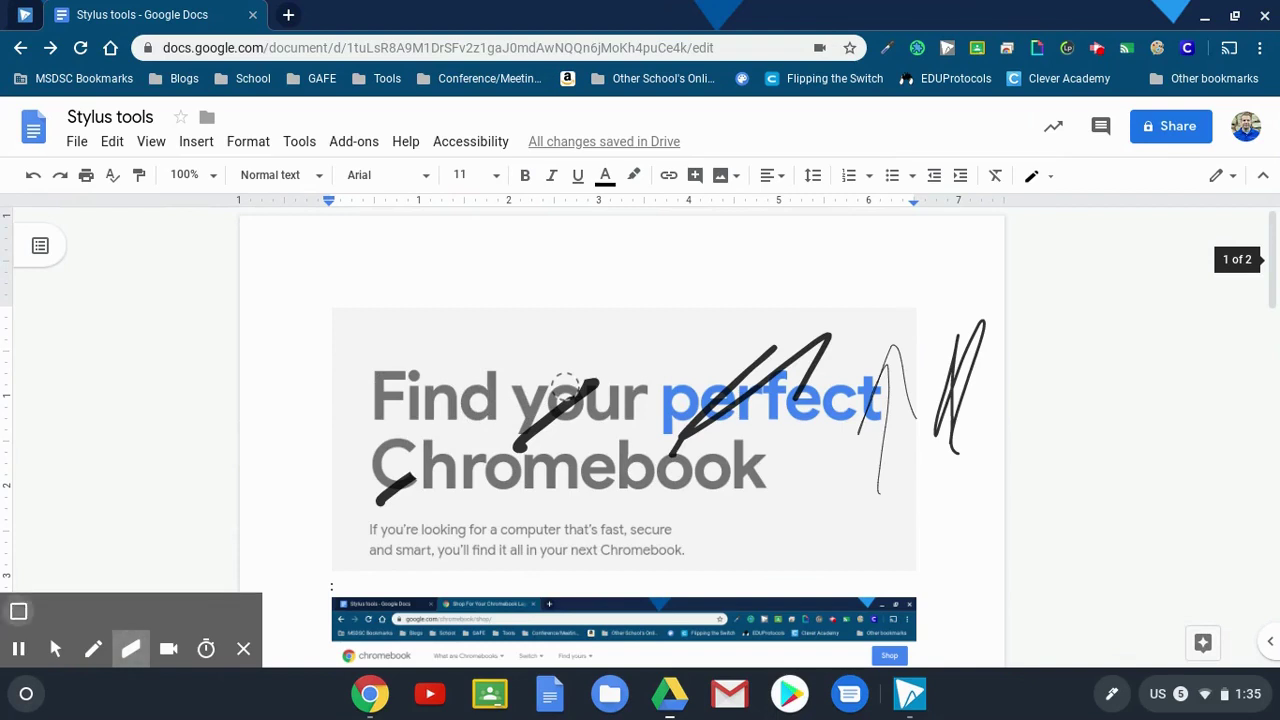
key("alt+z")
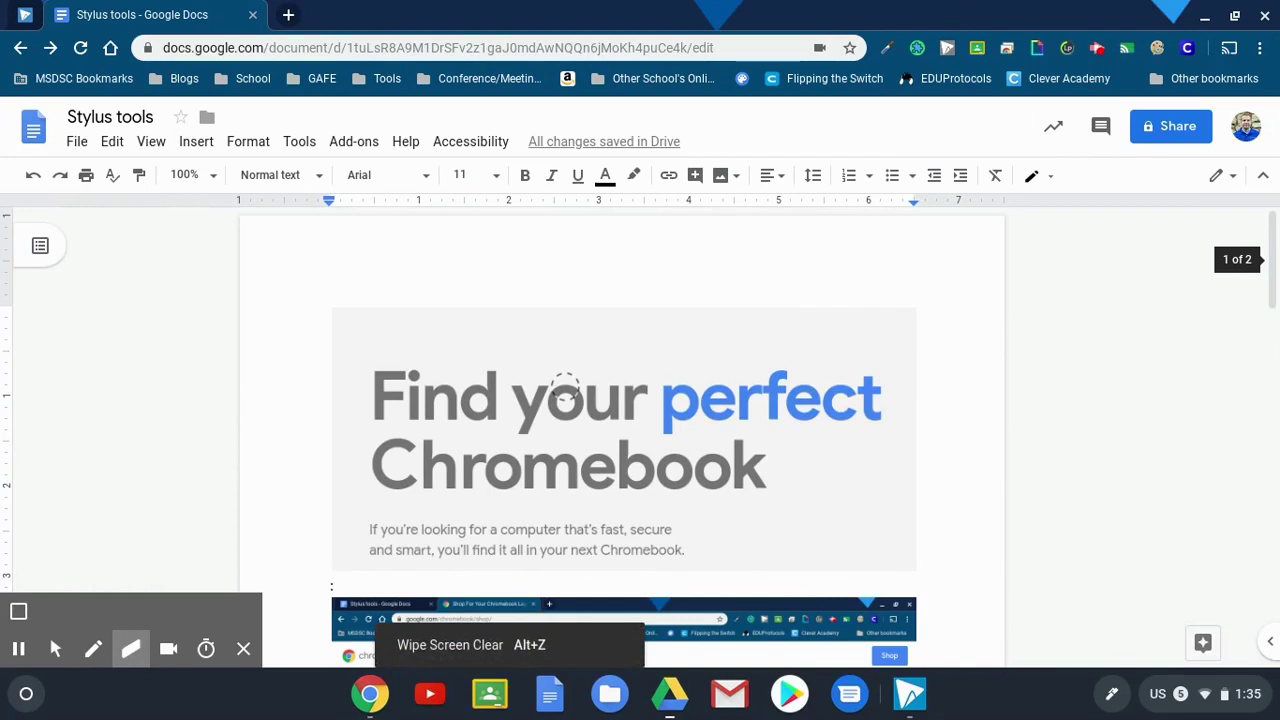
Show and hide the webcam overlay, and show and hide the recording clock.
key("alt+w")
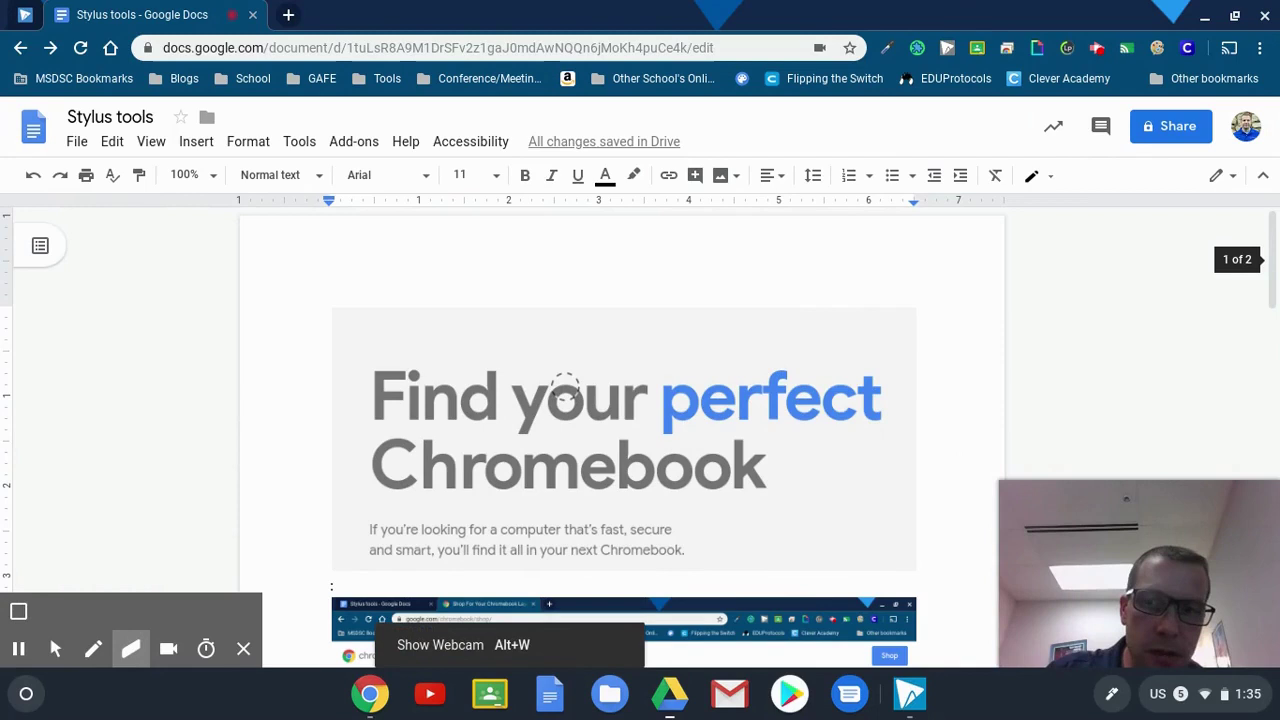
key("alt+w")
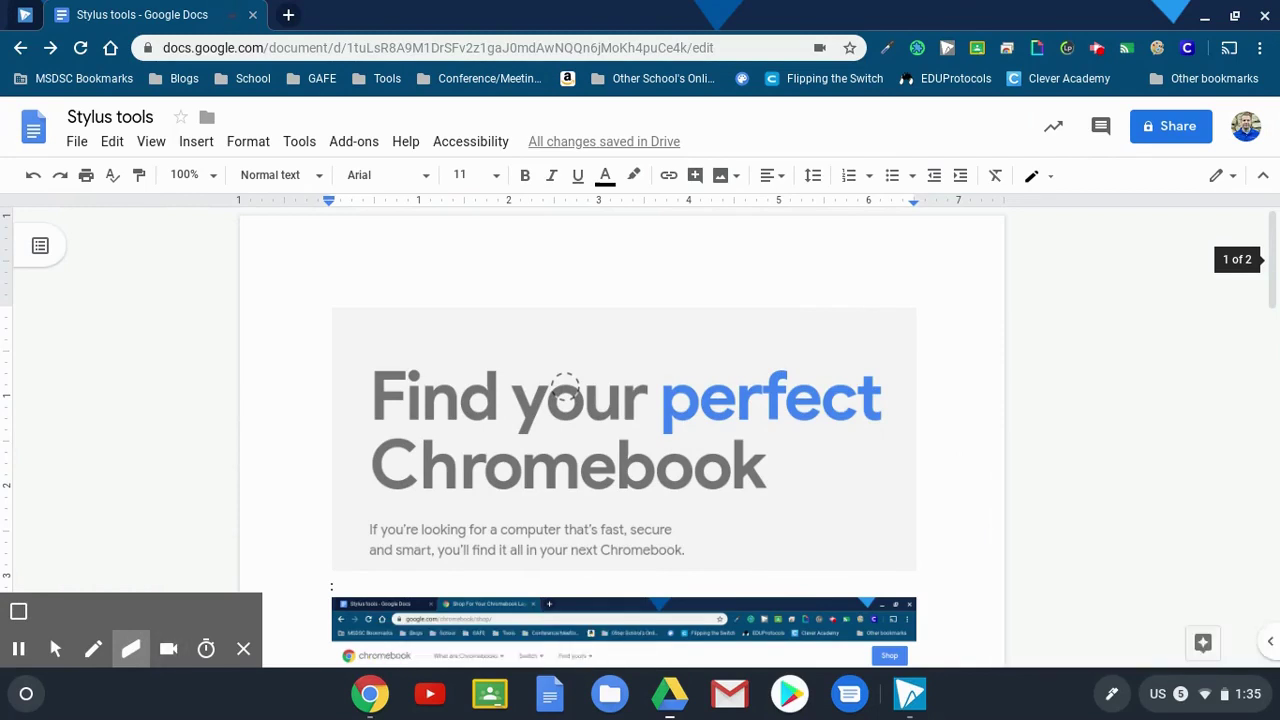
key("alt+c")
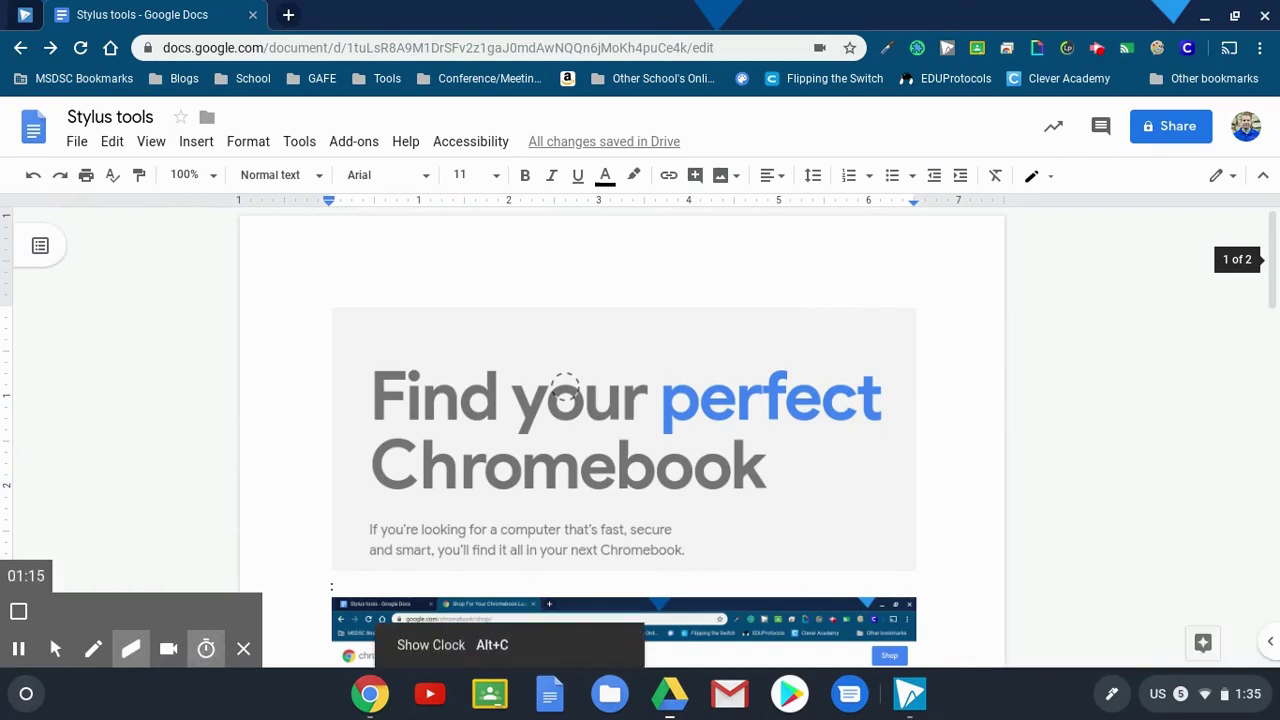
key("alt+c")
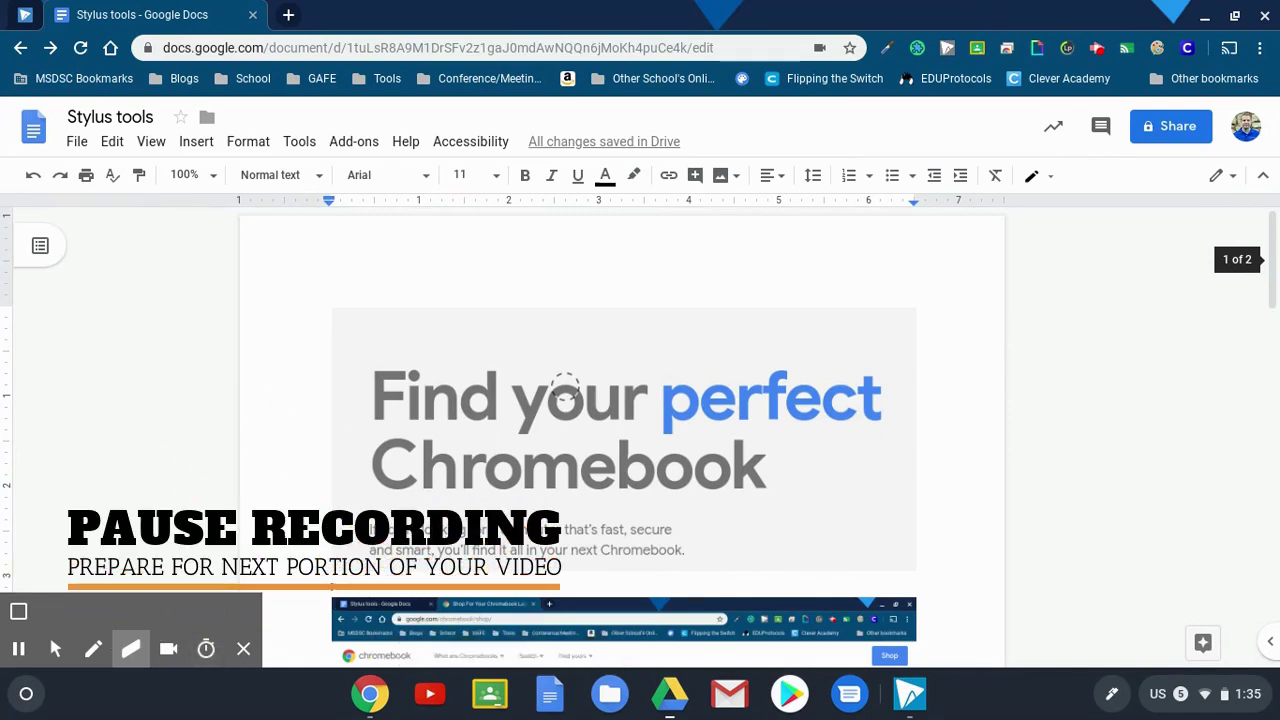
Pause the recording and handwrite the addition problem 38 + 68 with an underline beside the heading.
key("alt+p")
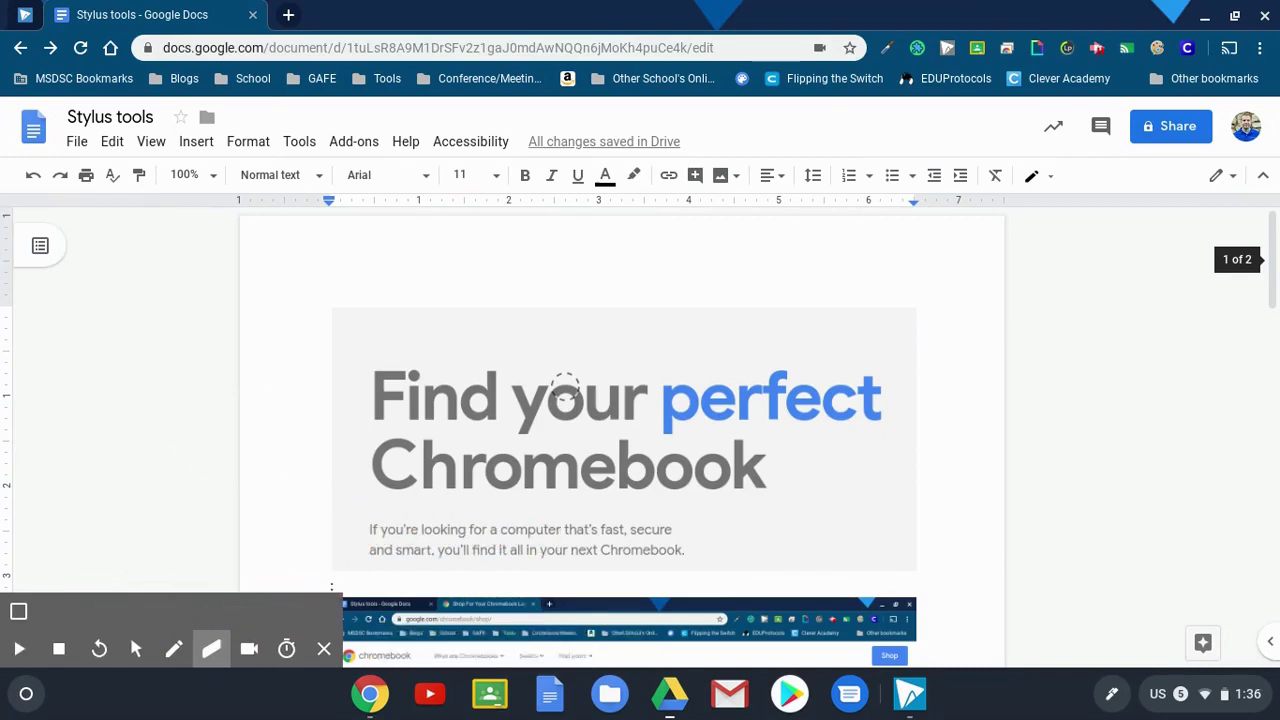
left_click(173, 648)
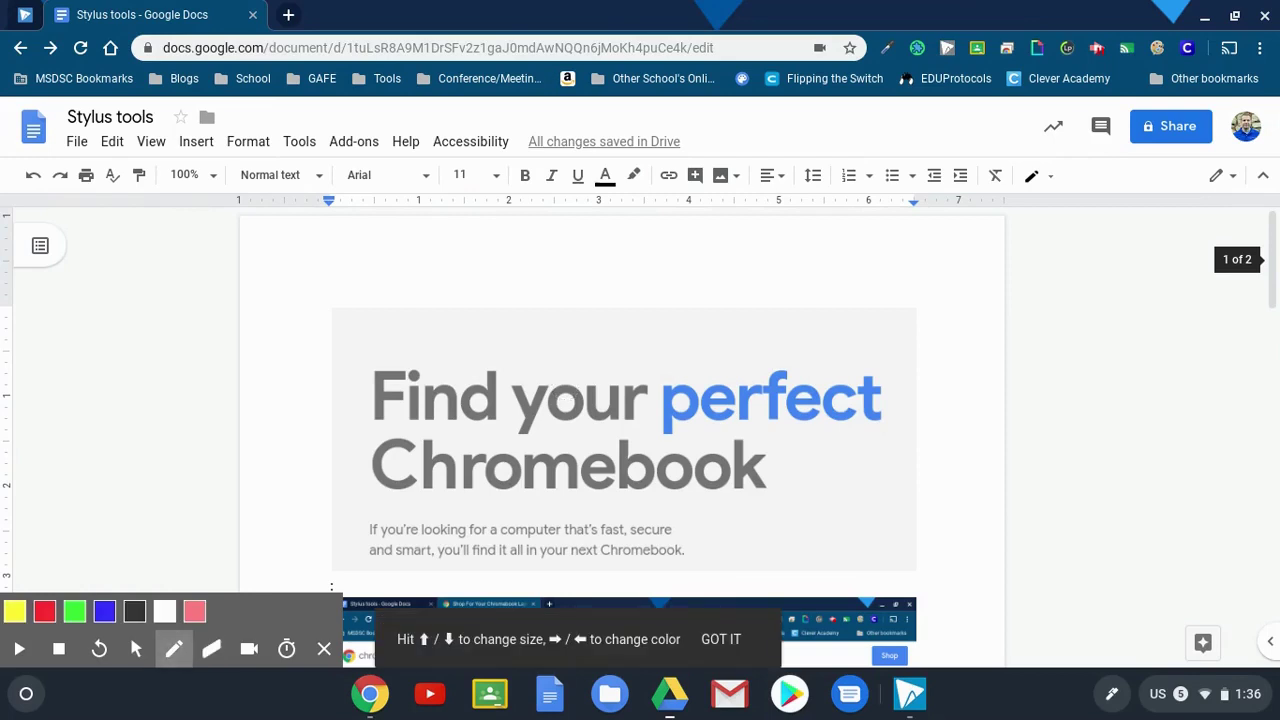
mouse_move(972, 282)
left_mouse_down()
mouse_move(997, 300)
mouse_move(974, 341)
left_mouse_up()
mouse_move(1080, 270)
left_mouse_down()
mouse_move(1086, 301)
mouse_move(1039, 323)
mouse_move(1080, 272)
left_mouse_up()
mouse_move(966, 357)
left_mouse_down()
mouse_move(962, 405)
mouse_move(990, 361)
mouse_move(1026, 346)
mouse_move(1002, 380)
left_mouse_up()
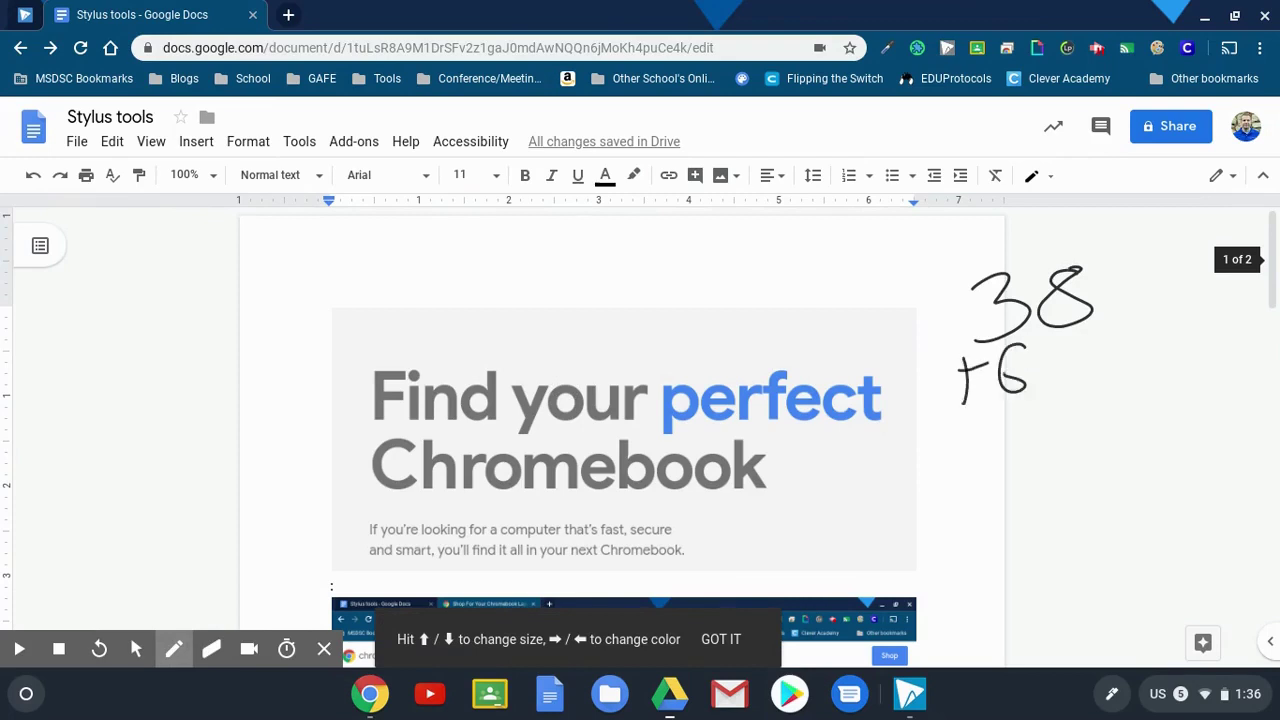
mouse_move(1080, 338)
left_mouse_down()
mouse_move(1044, 374)
mouse_move(1072, 338)
left_mouse_up()
left_click_drag(904, 460, 1118, 406)
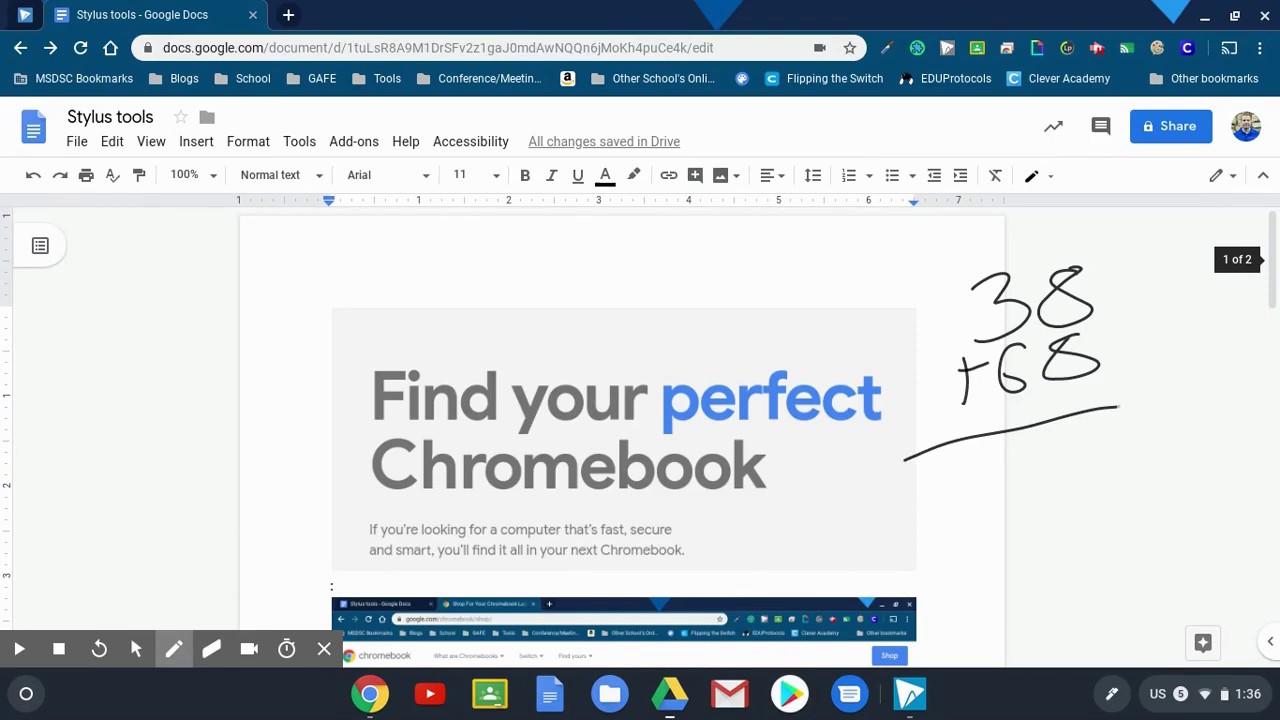
Resume the recording and handwrite the answer 106 under the addition problem, with a carried 1 above the 3.
left_click(19, 648)
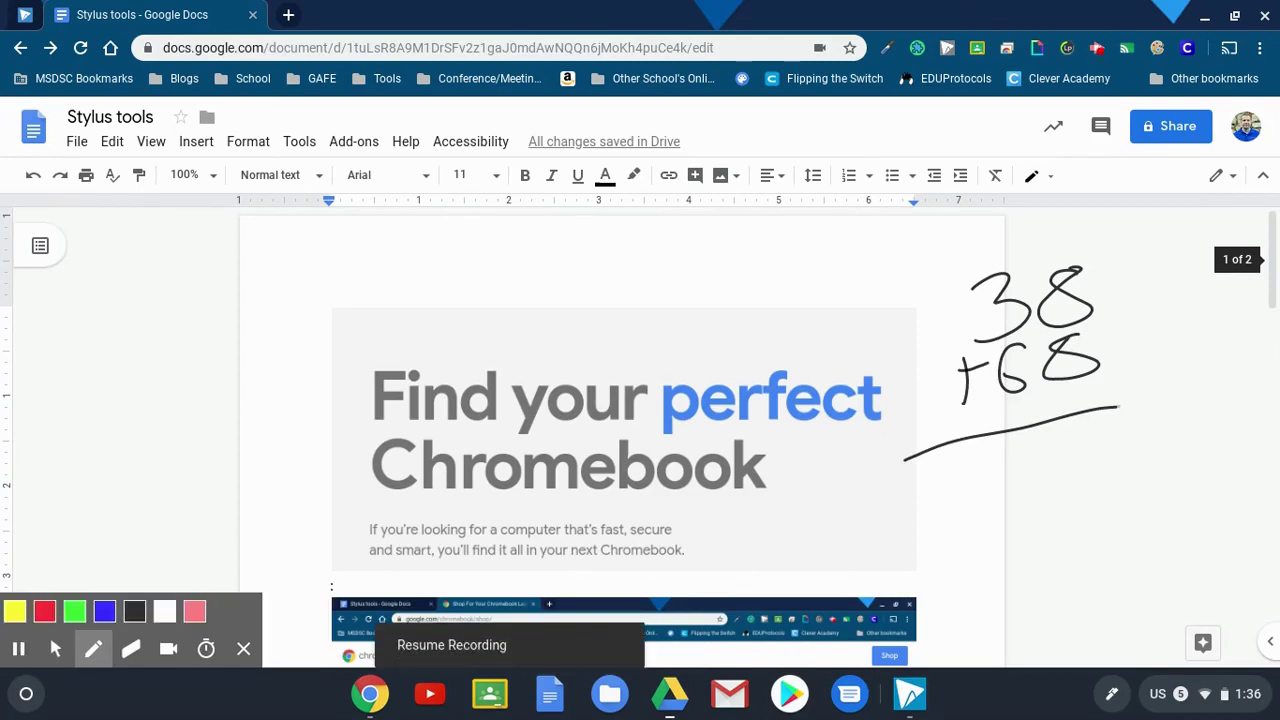
mouse_move(1100, 428)
left_mouse_down()
mouse_move(1082, 498)
mouse_move(1080, 468)
left_mouse_up()
left_click_drag(992, 226, 997, 250)
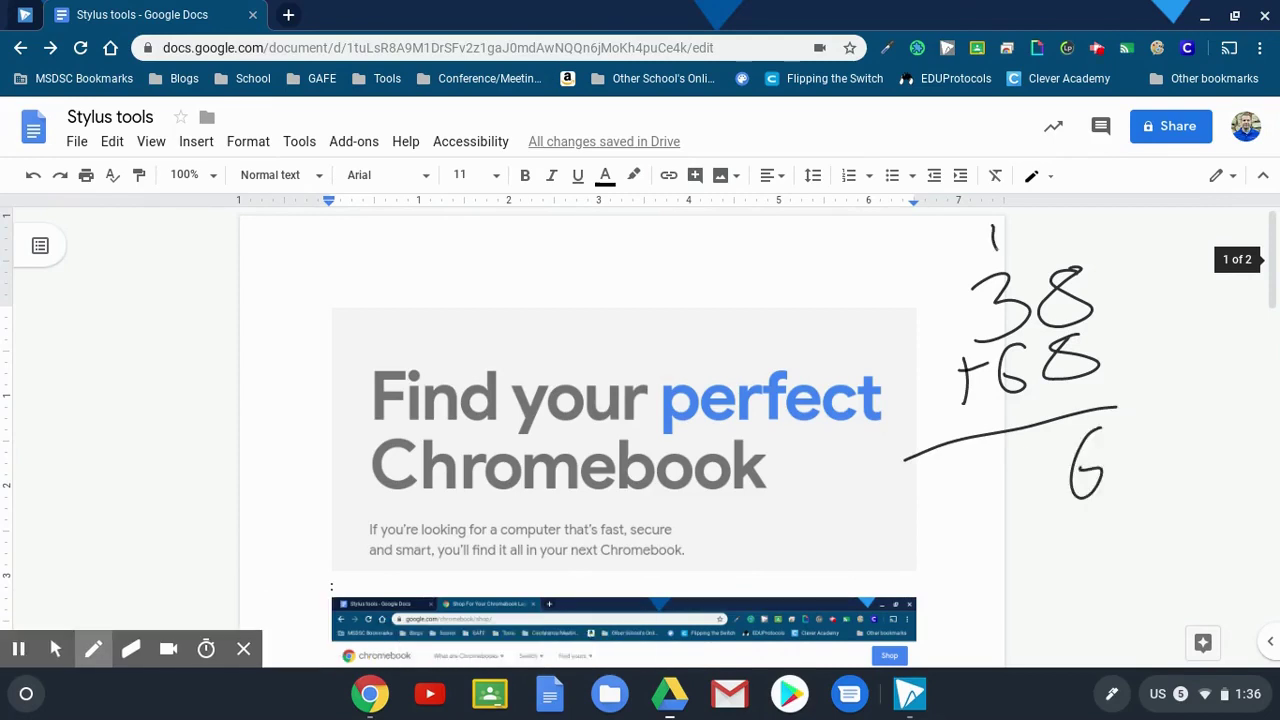
mouse_move(1022, 446)
left_mouse_down()
mouse_move(948, 448)
mouse_move(950, 514)
left_mouse_up()
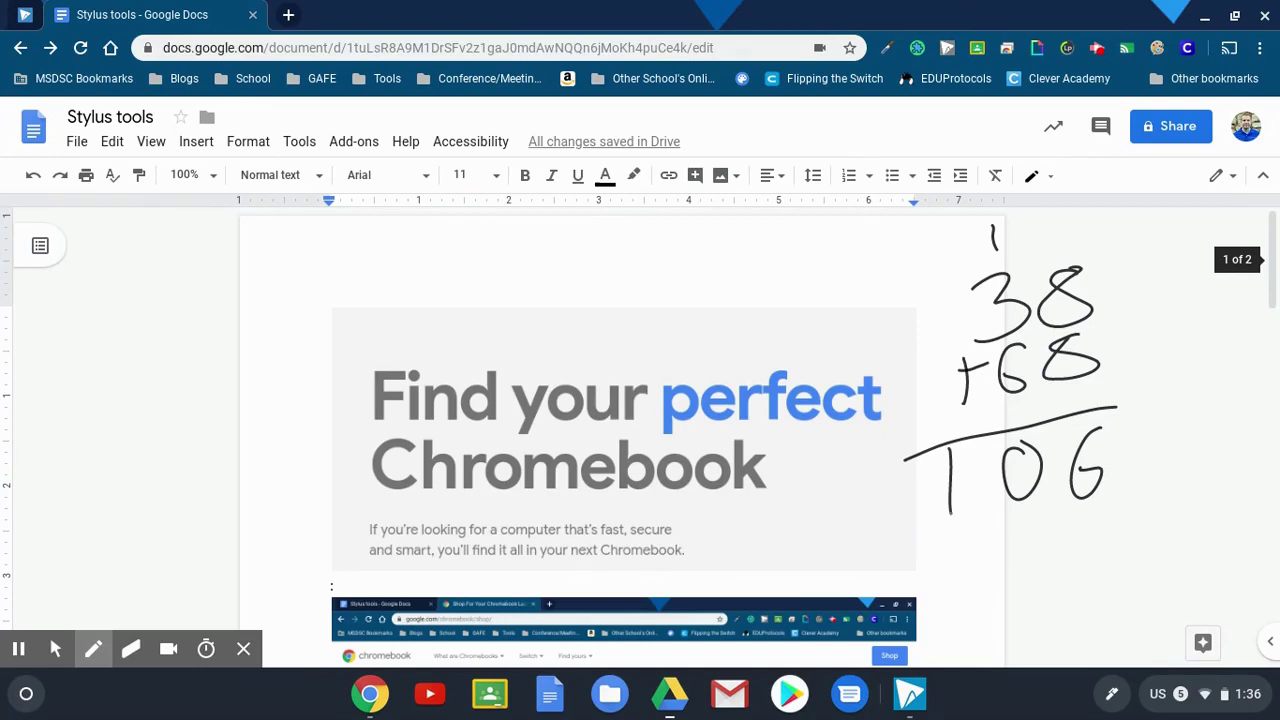
Toggle the drawing tools off and back on, and pause and end the screen recording.
key("alt+t")
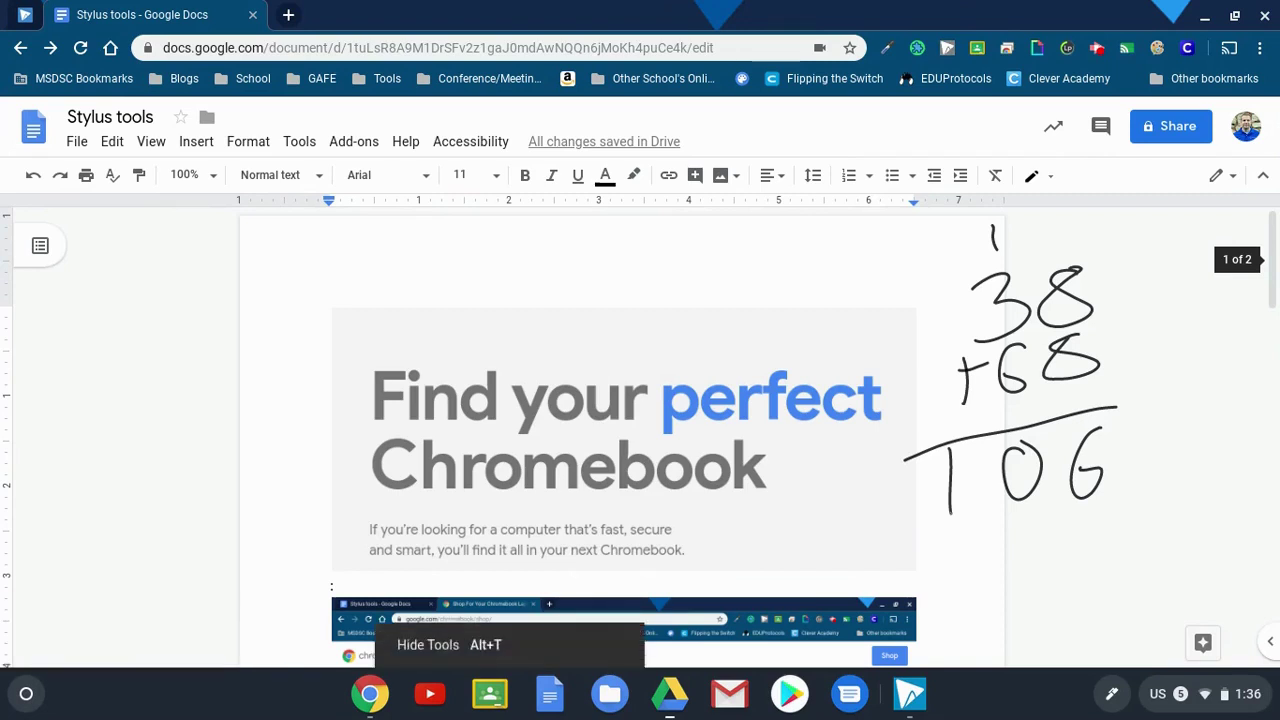
key("alt+t")
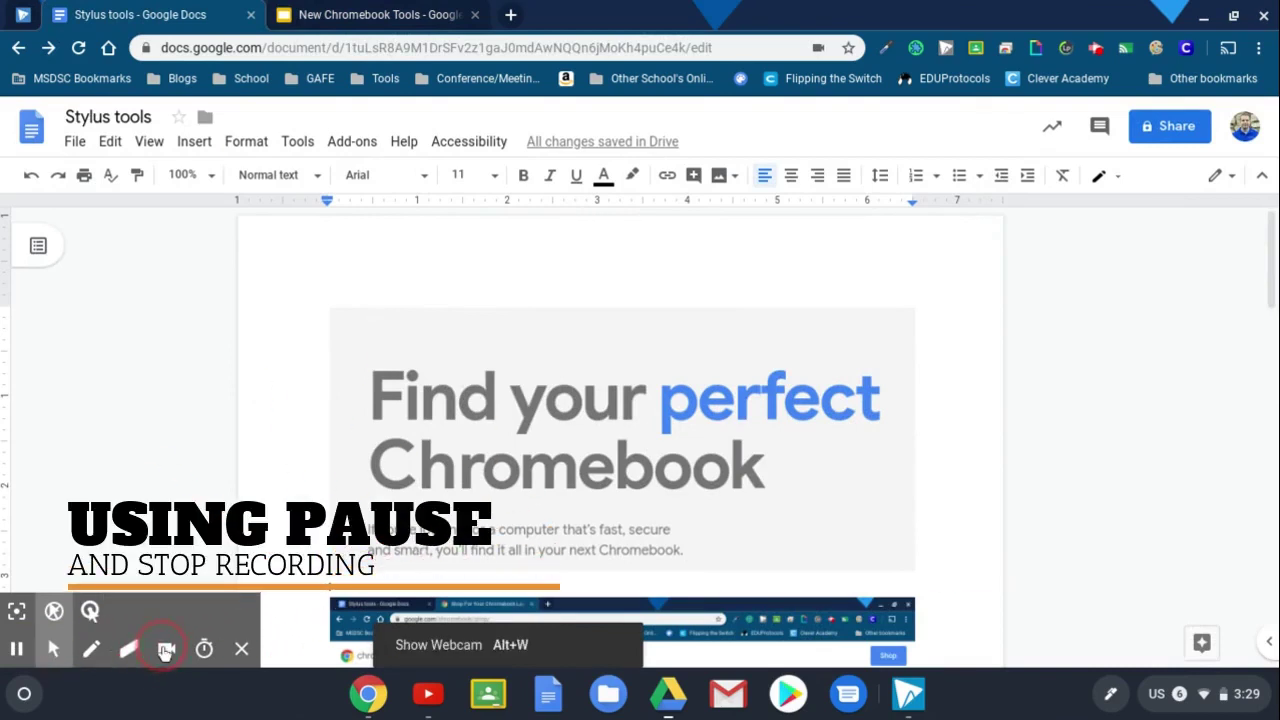
left_click(16, 649)
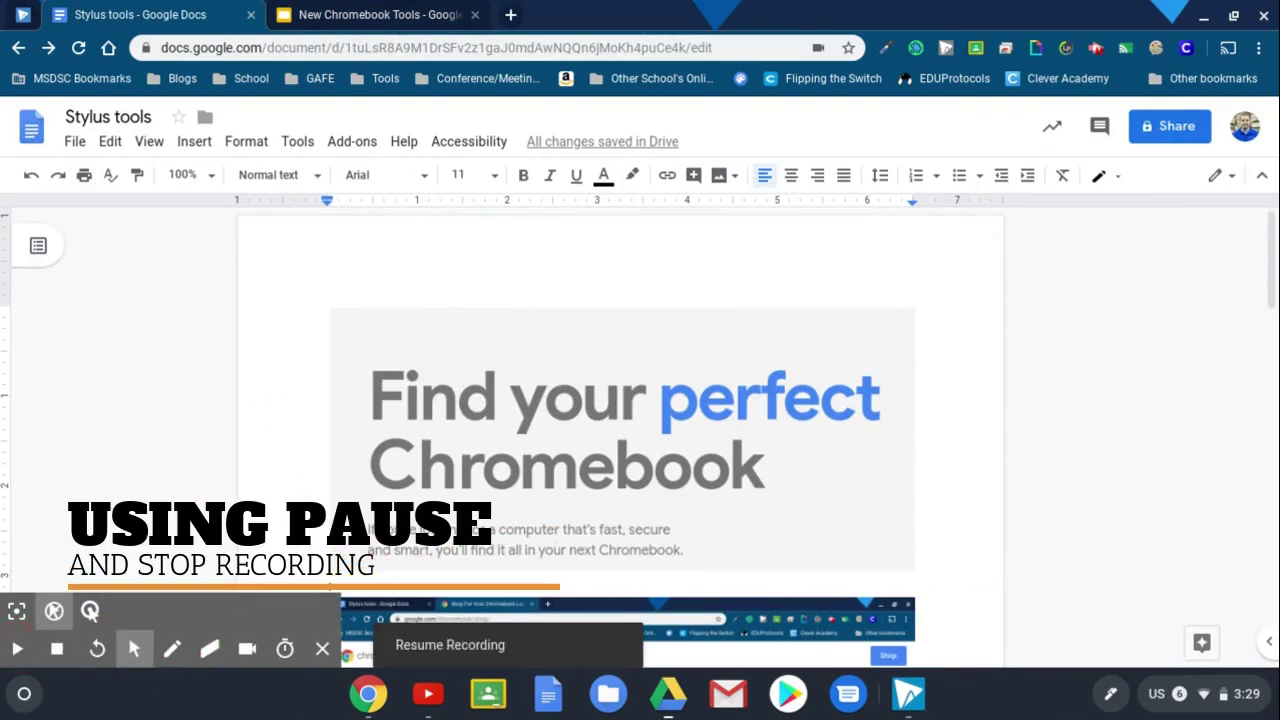
left_click(63, 658)
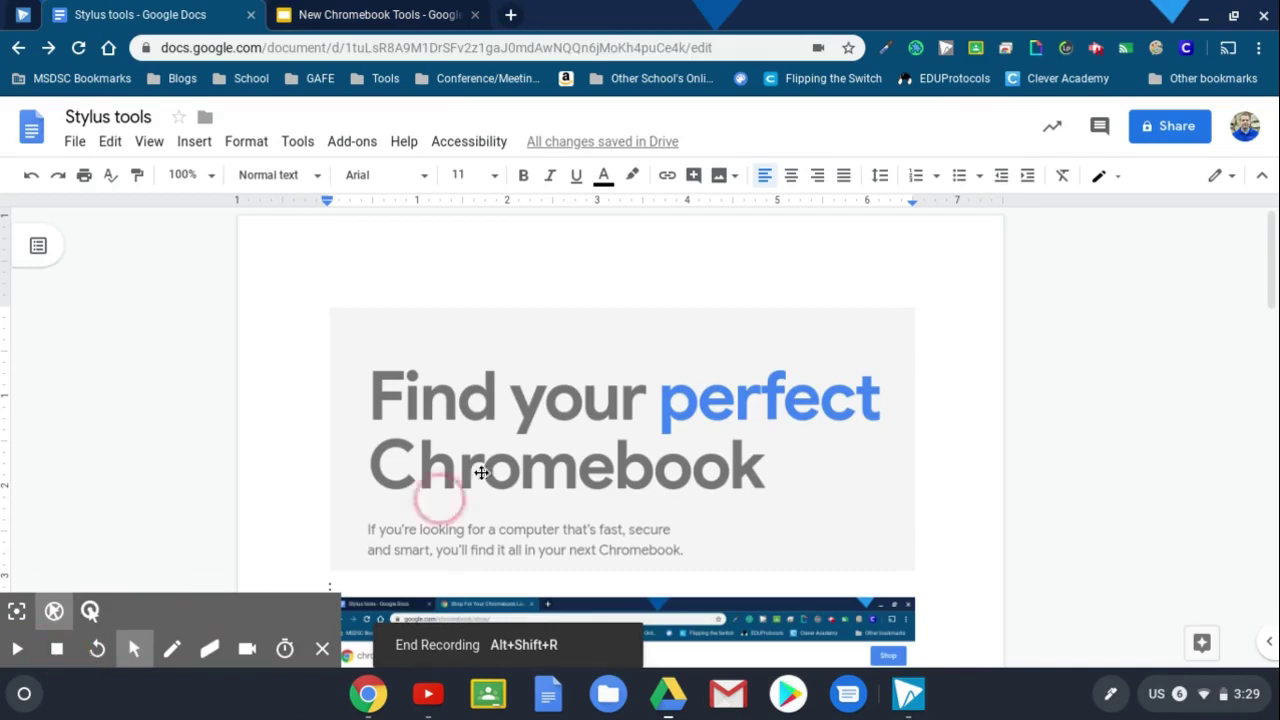